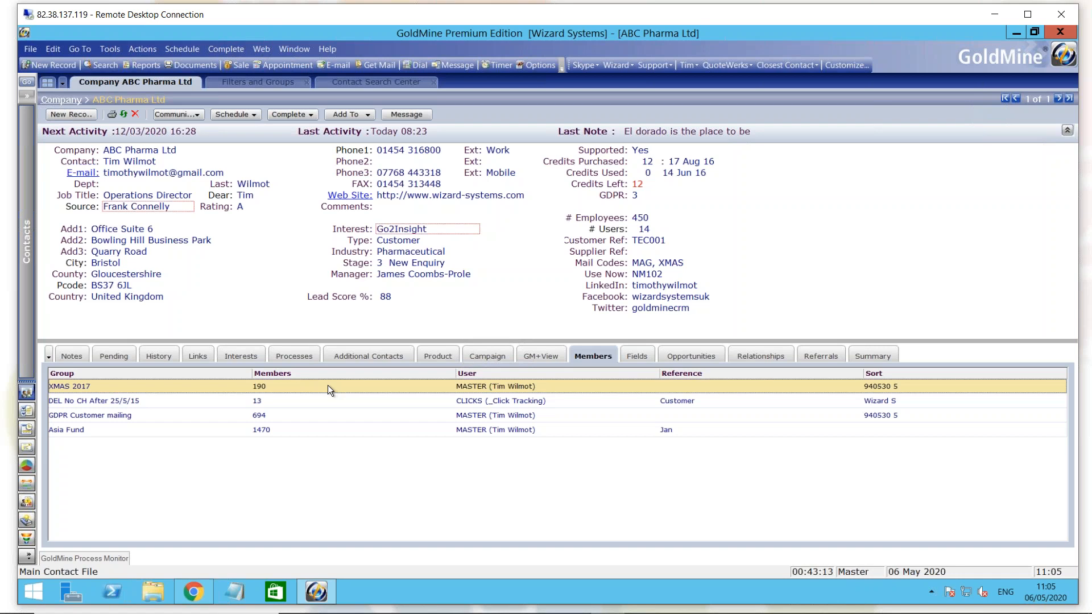
Review the ABC Pharma Ltd record's history, pending activities, additional contacts and group memberships
{"action": "left_click", "coordinate": [154, 356]}
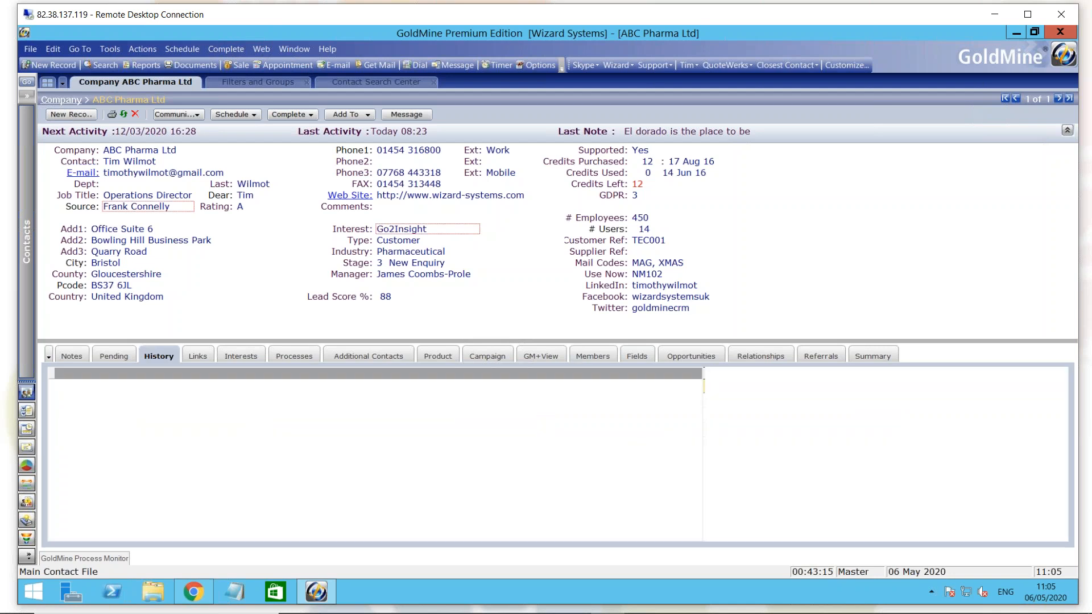
{"action": "left_click", "coordinate": [114, 354]}
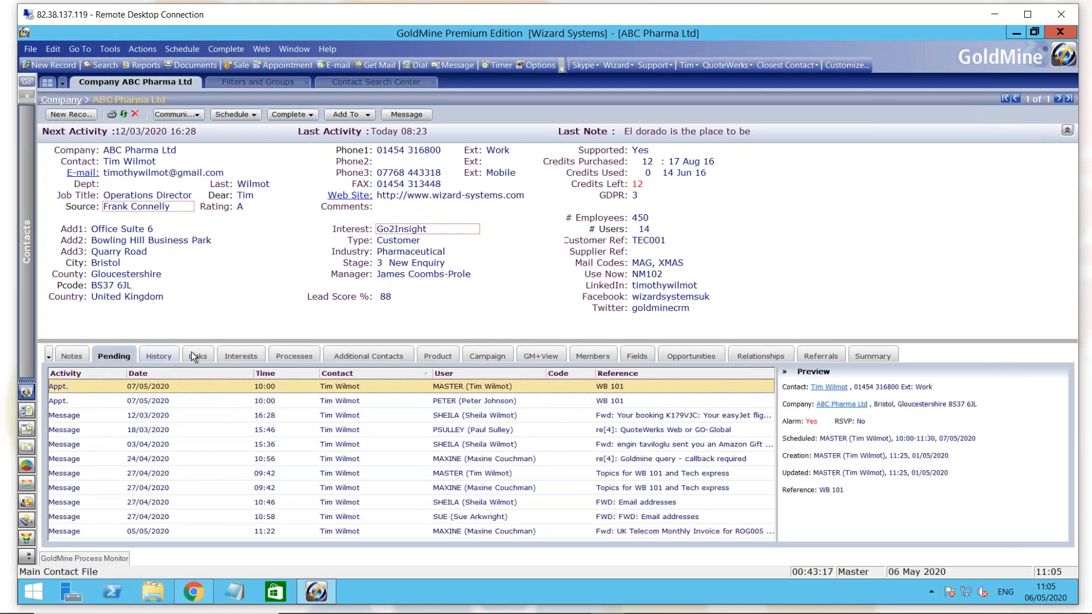
{"action": "left_click", "coordinate": [390, 353]}
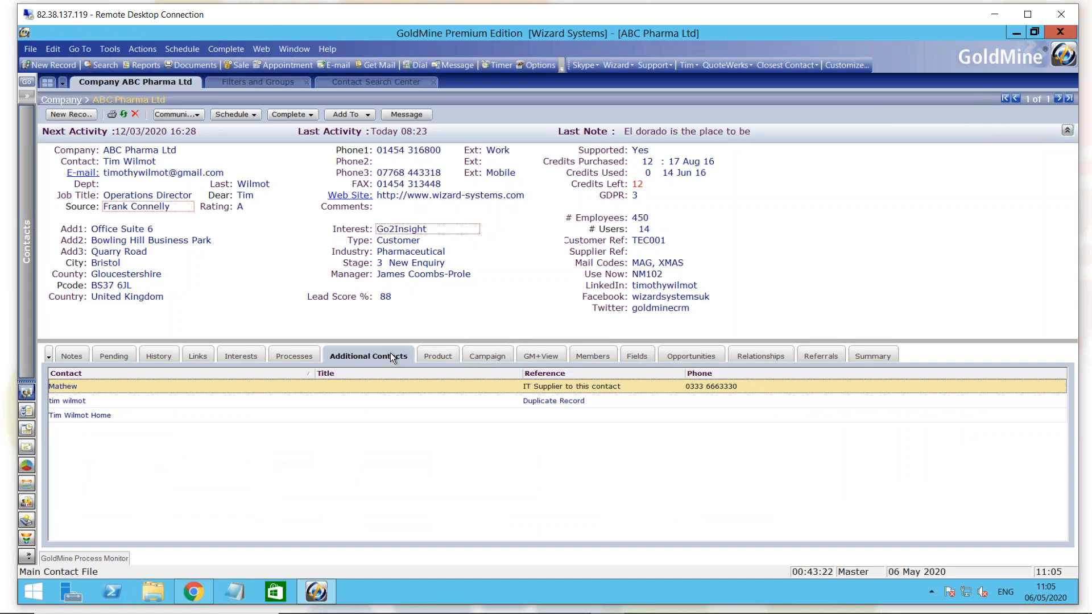
{"action": "left_click", "coordinate": [595, 356]}
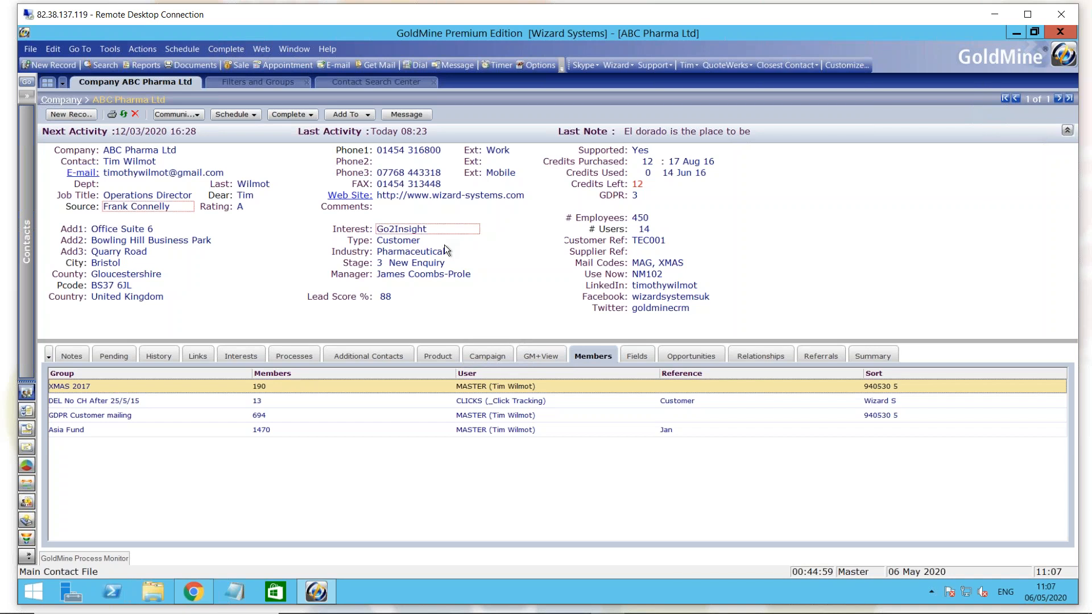
Reveal the filters and groups pane in the Contact Search Center and review the commands for saving and managing groups
{"action": "left_click", "coordinate": [361, 83]}
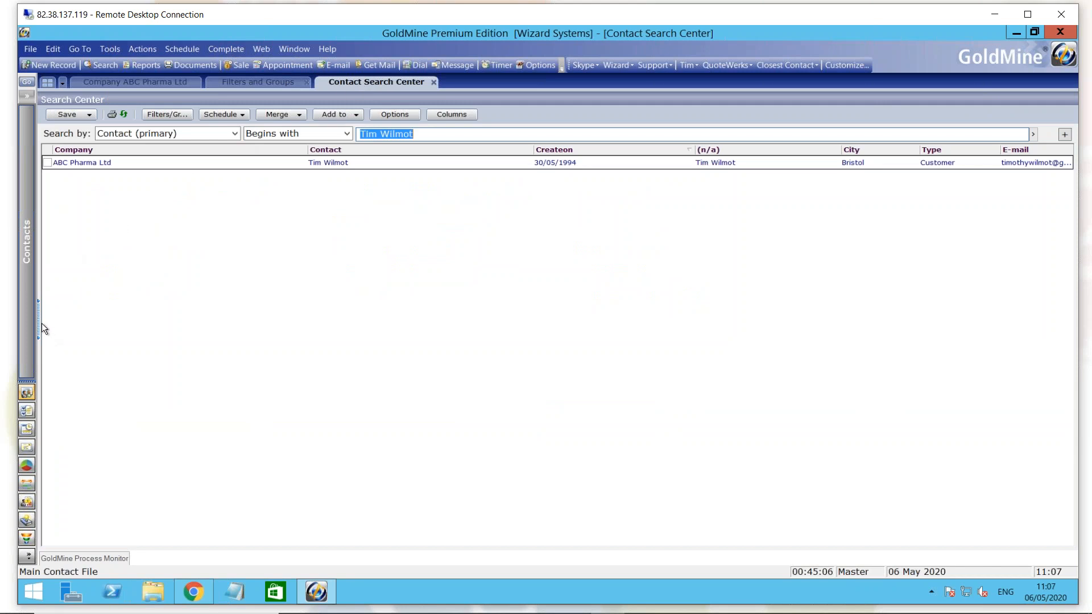
{"action": "left_click_drag", "start_coordinate": [38, 323], "coordinate": [248, 330]}
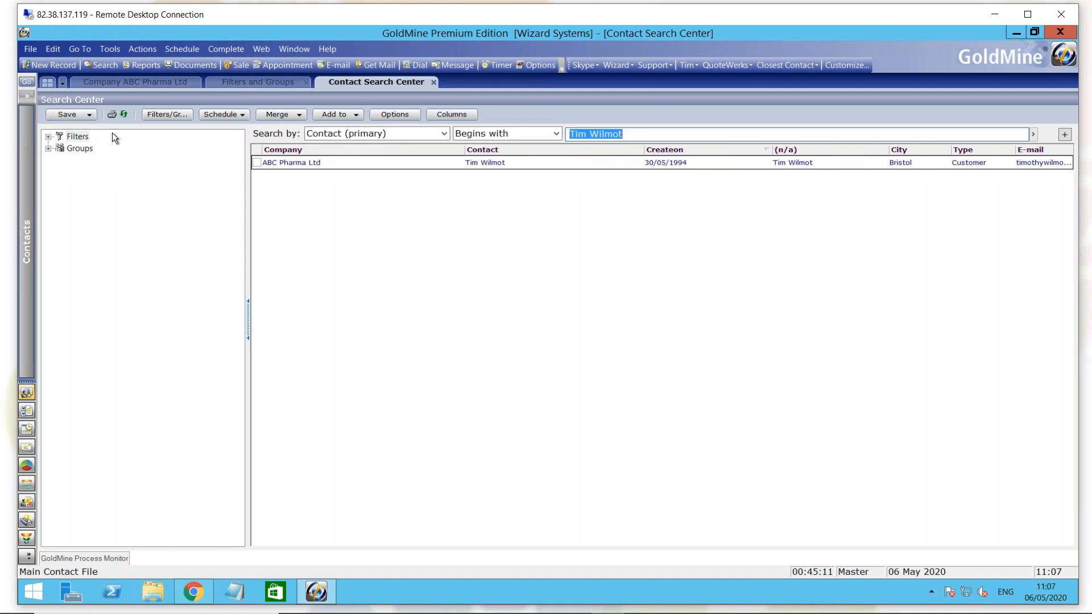
{"action": "left_click", "coordinate": [82, 114]}
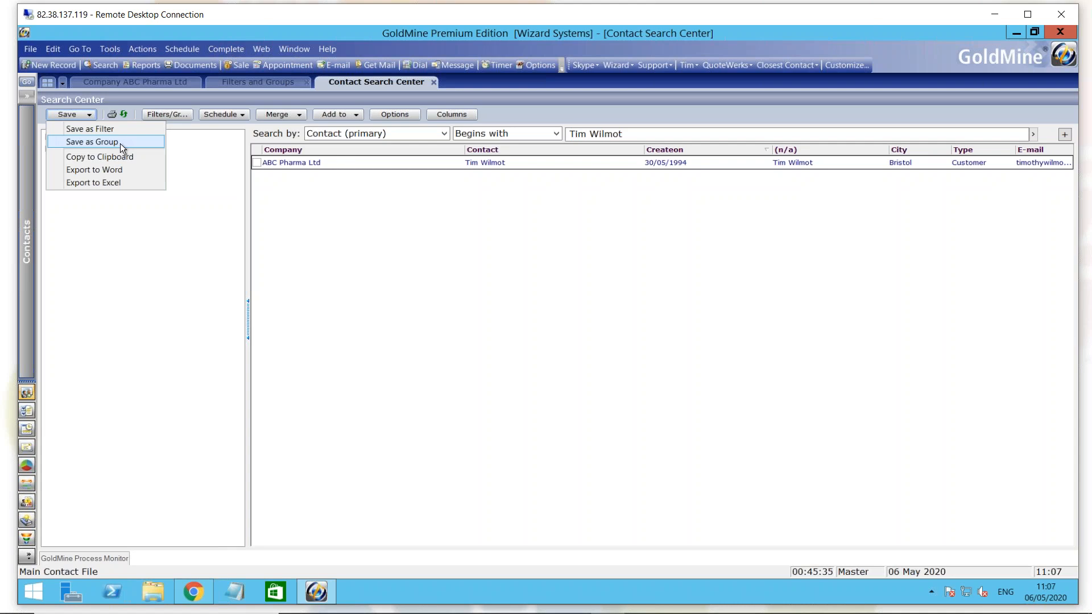
{"action": "left_click", "coordinate": [104, 47]}
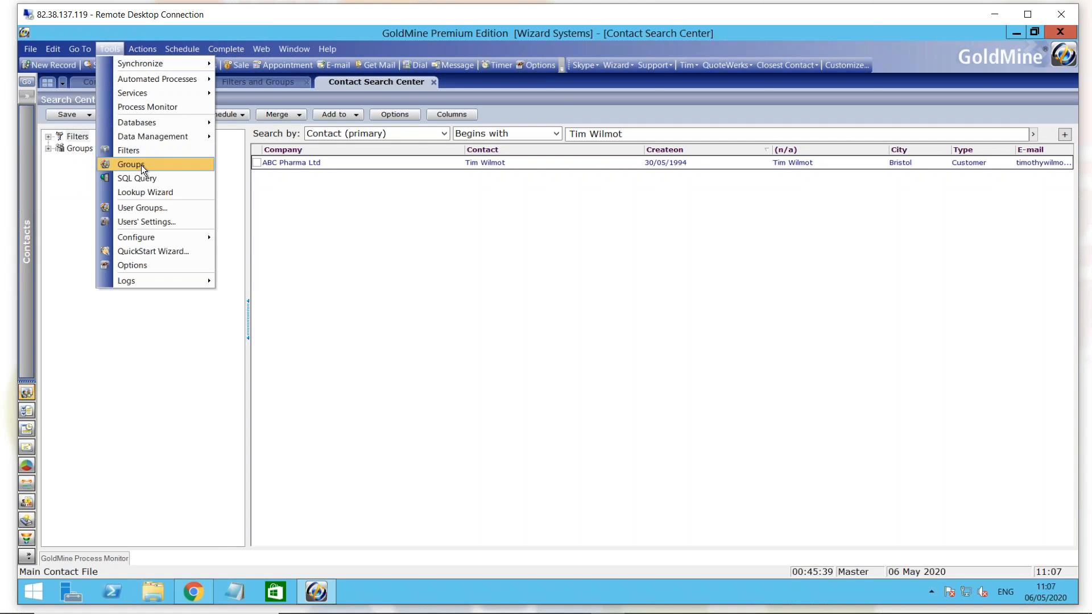
Create a new group in Filters and Groups, named for the colleague's calls, with Build the Group enabled
{"action": "left_click", "coordinate": [244, 84]}
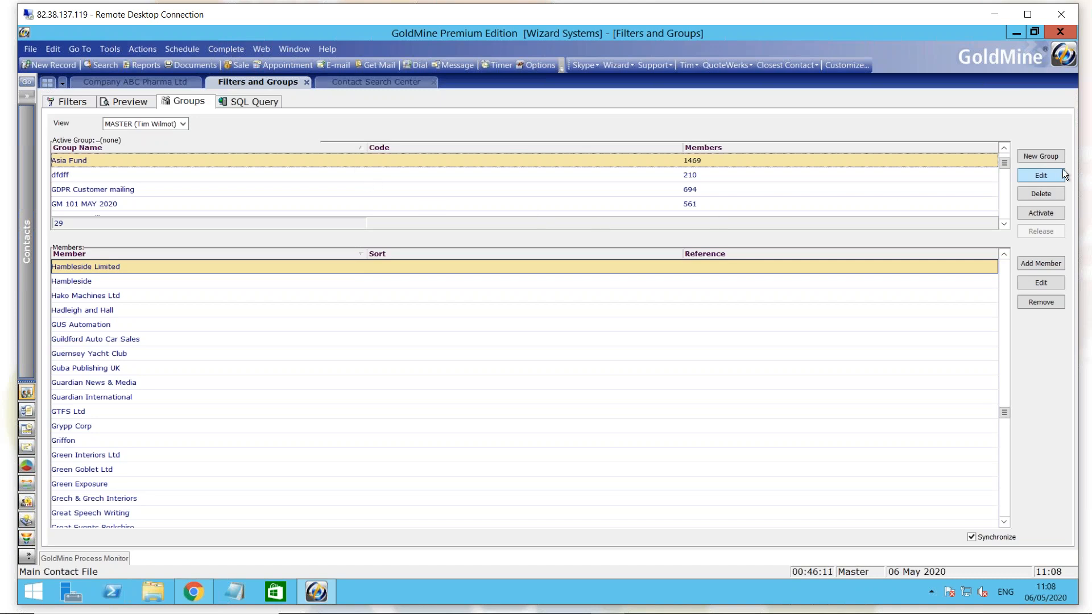
{"action": "left_click", "coordinate": [1053, 156]}
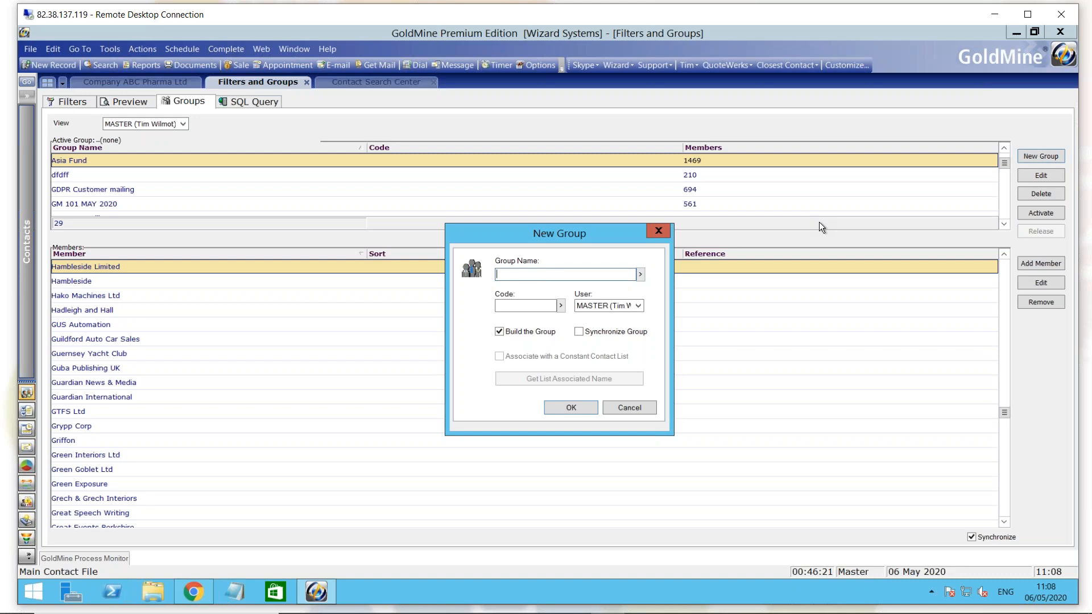
{"action": "type", "text": "ay's Calls"}
{"action": "left_click", "coordinate": [571, 408]}
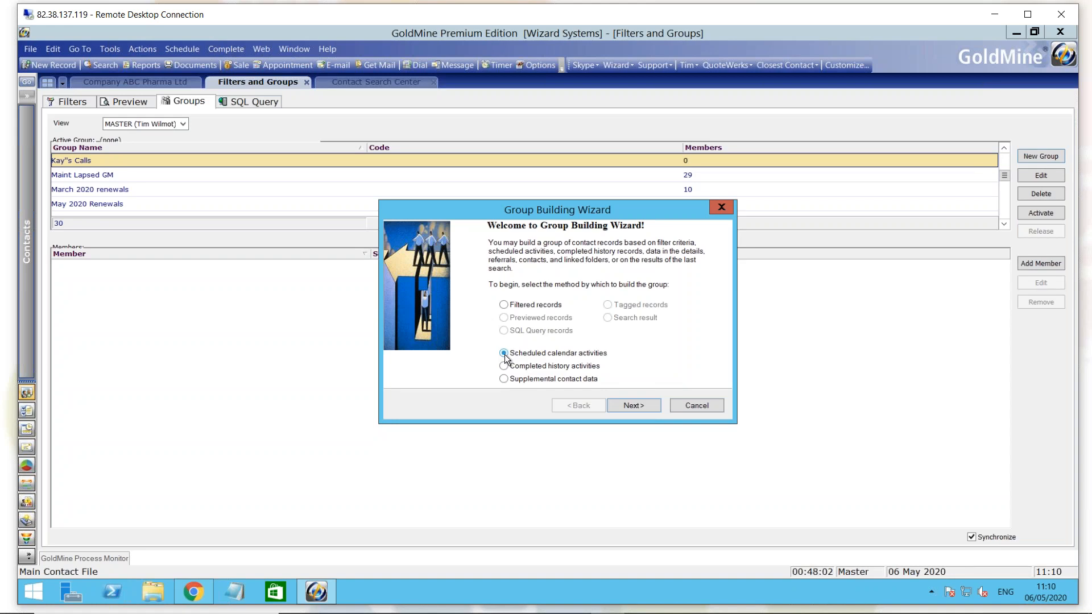
Base the group on scheduled calendar activities and choose the colleague as the user whose activities are searched
{"action": "left_click", "coordinate": [635, 409]}
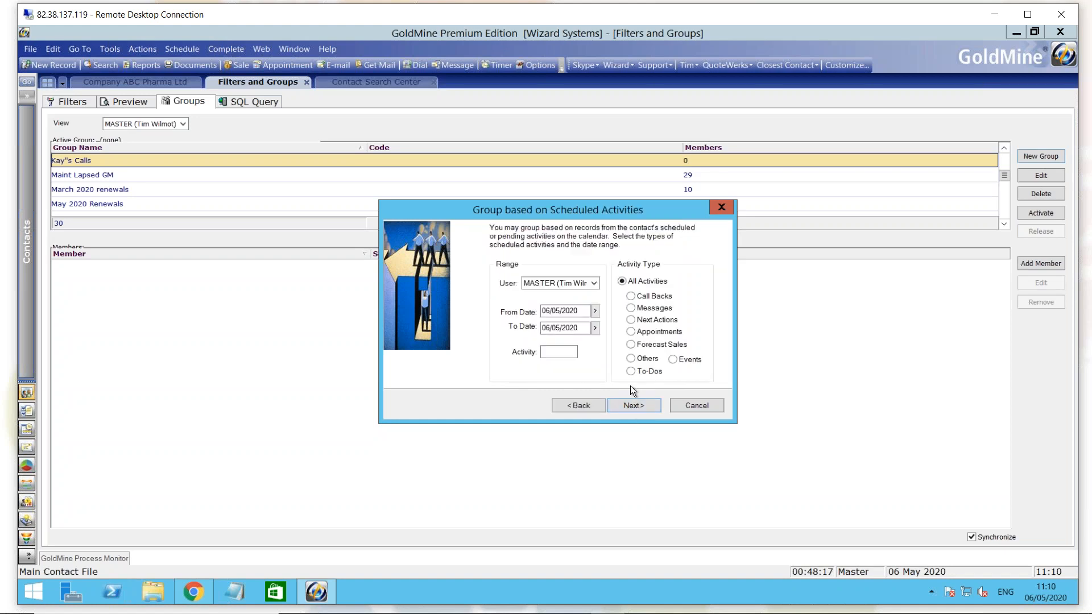
{"action": "left_click", "coordinate": [596, 285]}
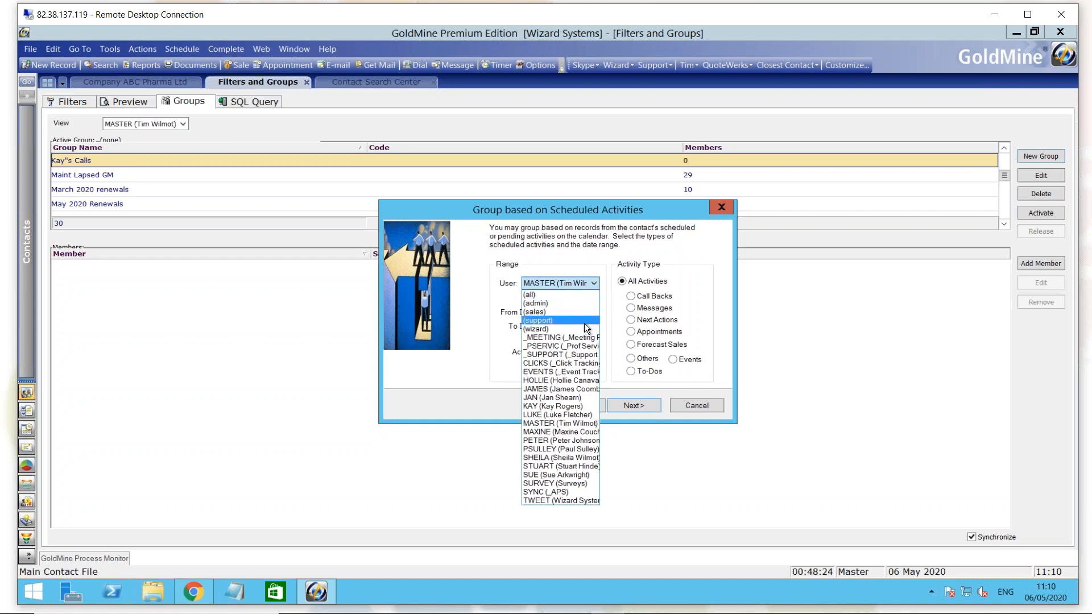
{"action": "left_click", "coordinate": [574, 406]}
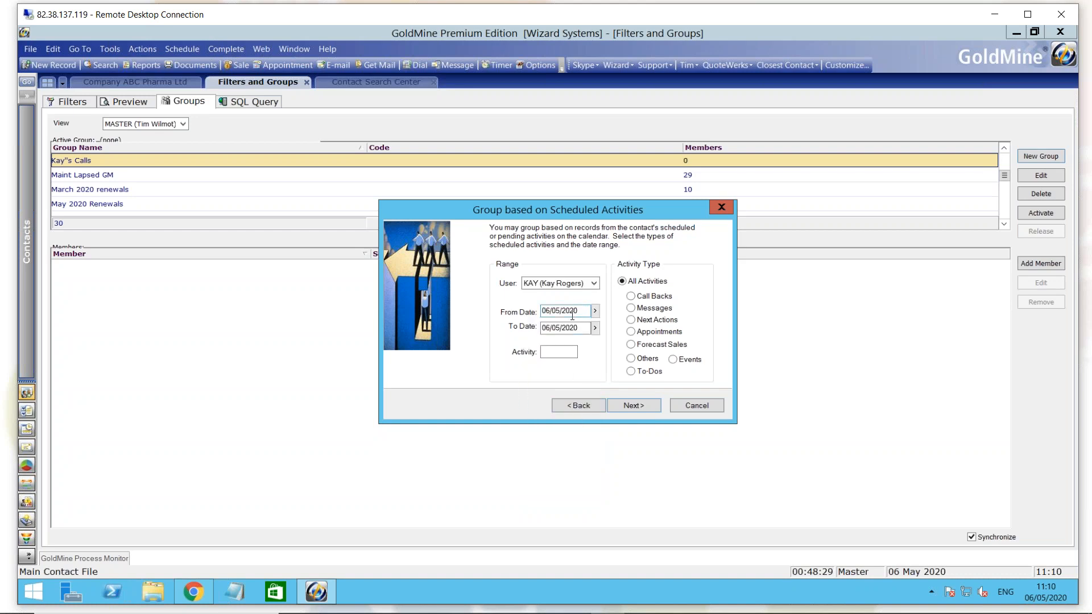
Set the start date of the scheduled activities range to 06/05/2008
{"action": "left_click", "coordinate": [597, 310]}
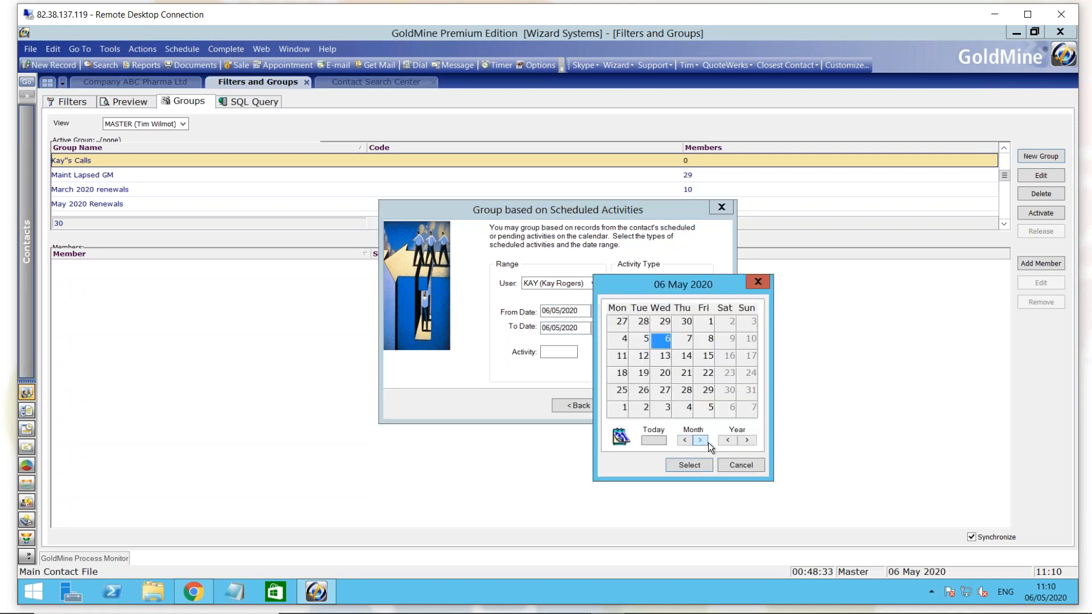
{"action": "left_click", "coordinate": [727, 441]}
{"action": "left_click", "coordinate": [727, 441]}
{"action": "left_click", "coordinate": [728, 441]}
{"action": "left_click", "coordinate": [727, 441]}
{"action": "left_click", "coordinate": [727, 440]}
{"action": "left_click", "coordinate": [727, 441]}
{"action": "left_click", "coordinate": [728, 441]}
{"action": "left_click", "coordinate": [727, 441]}
{"action": "left_click", "coordinate": [727, 440]}
{"action": "left_click", "coordinate": [728, 441]}
{"action": "left_click", "coordinate": [727, 441]}
{"action": "left_click", "coordinate": [728, 441]}
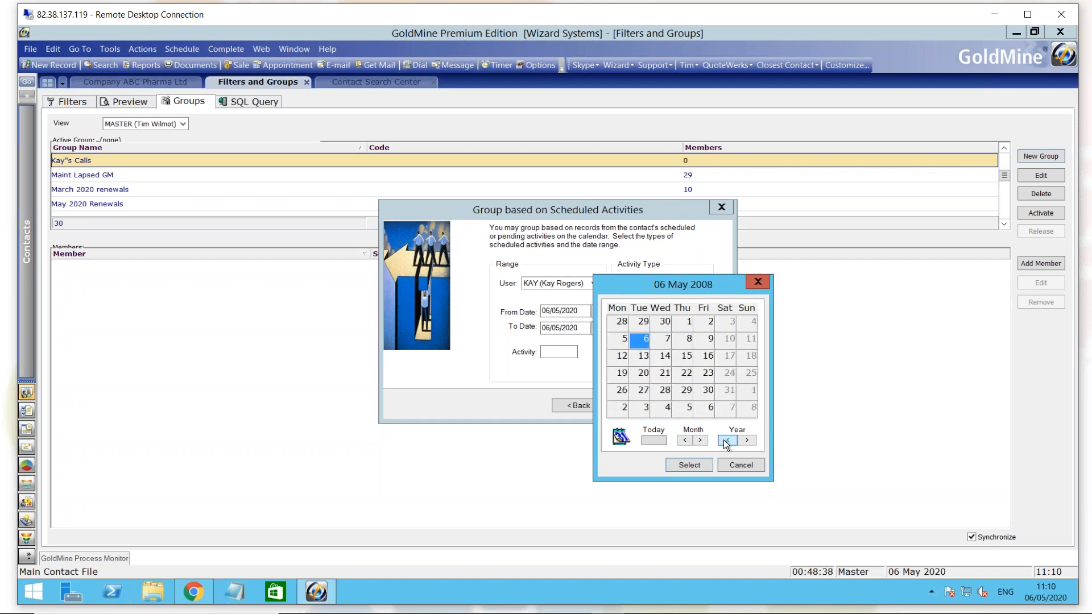
{"action": "left_click", "coordinate": [692, 466]}
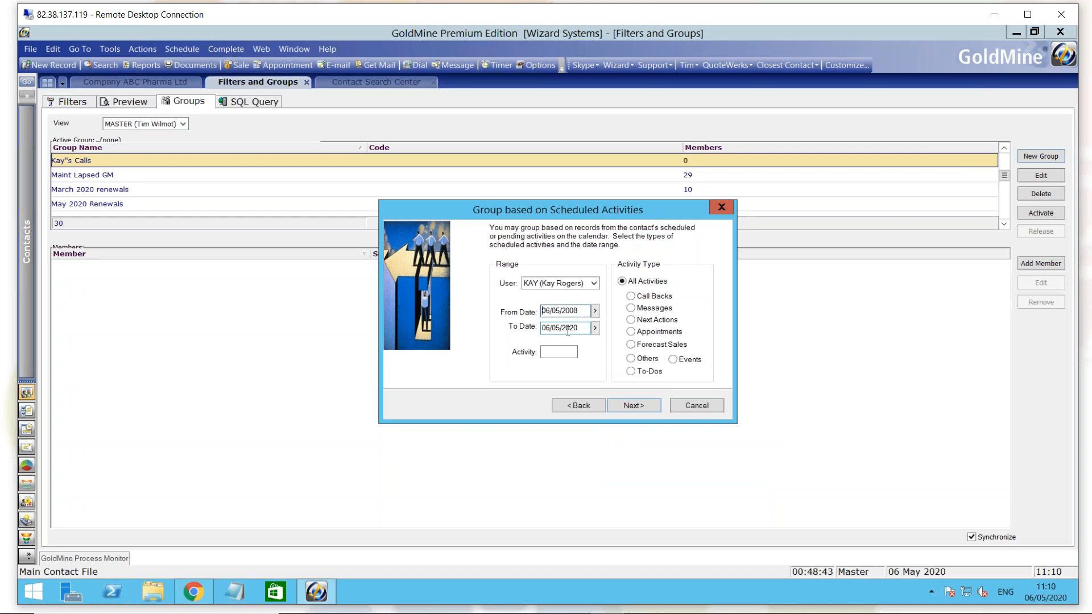
Restrict the activity type to Call Backs, keep the optional settings at their defaults and build the group
{"action": "left_click", "coordinate": [629, 297]}
{"action": "left_click", "coordinate": [573, 351]}
{"action": "left_click", "coordinate": [623, 403]}
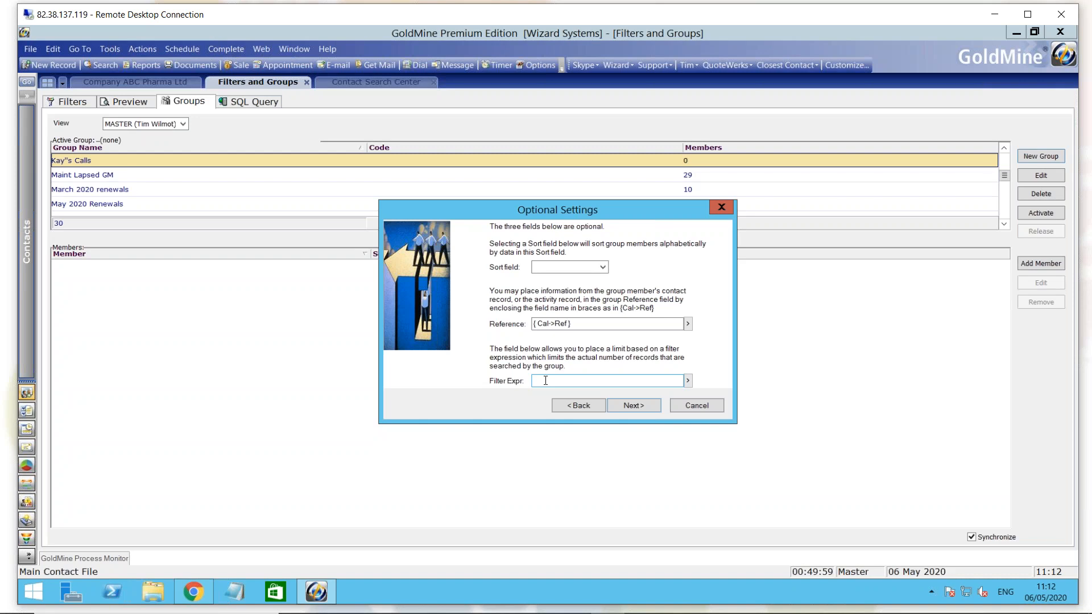
{"action": "left_click", "coordinate": [634, 407]}
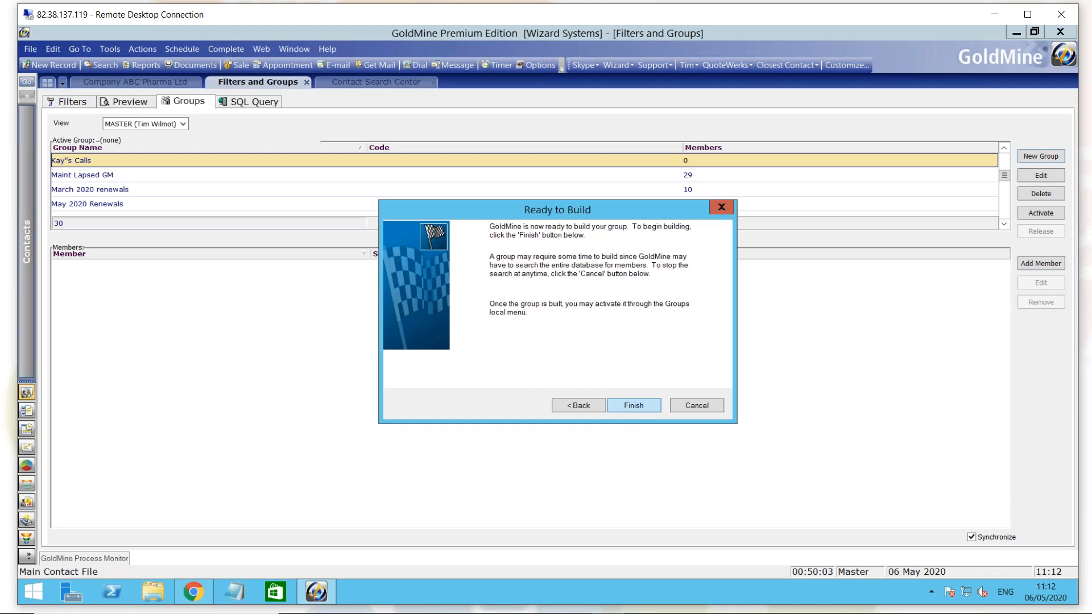
{"action": "left_click", "coordinate": [632, 407]}
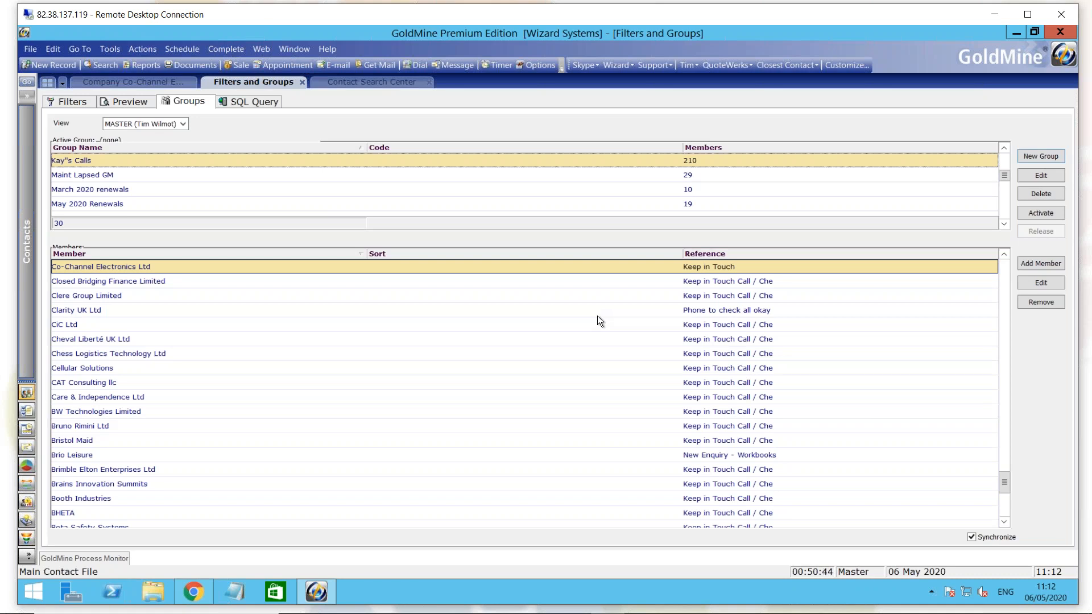
Switch to the PowerPoint slide show and advance to the Question Time slide
{"action": "key", "text": "alt+Tab"}
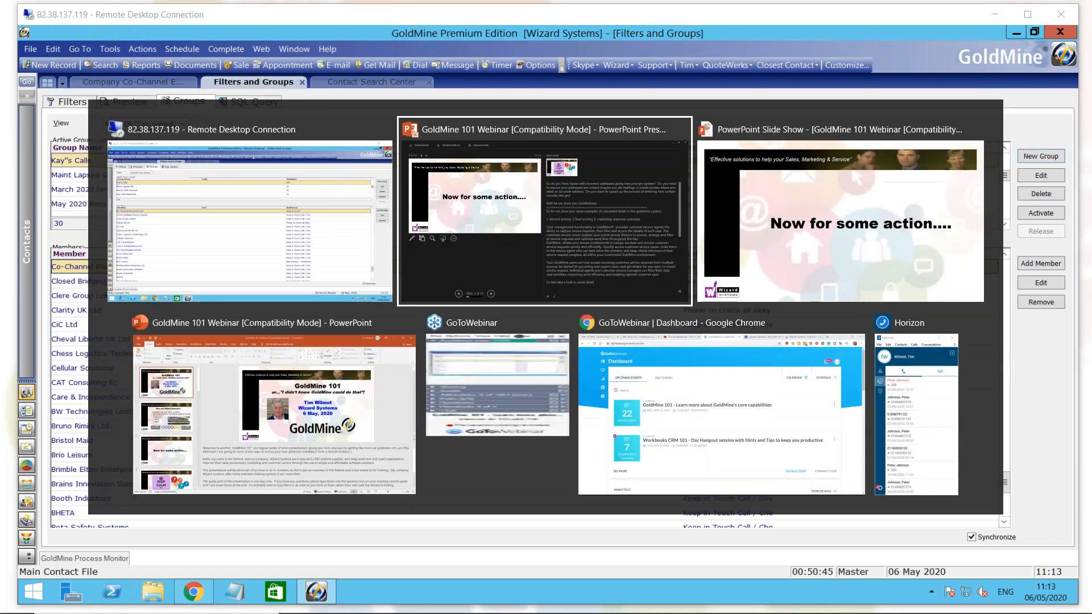
{"action": "key", "text": "alt+Tab"}
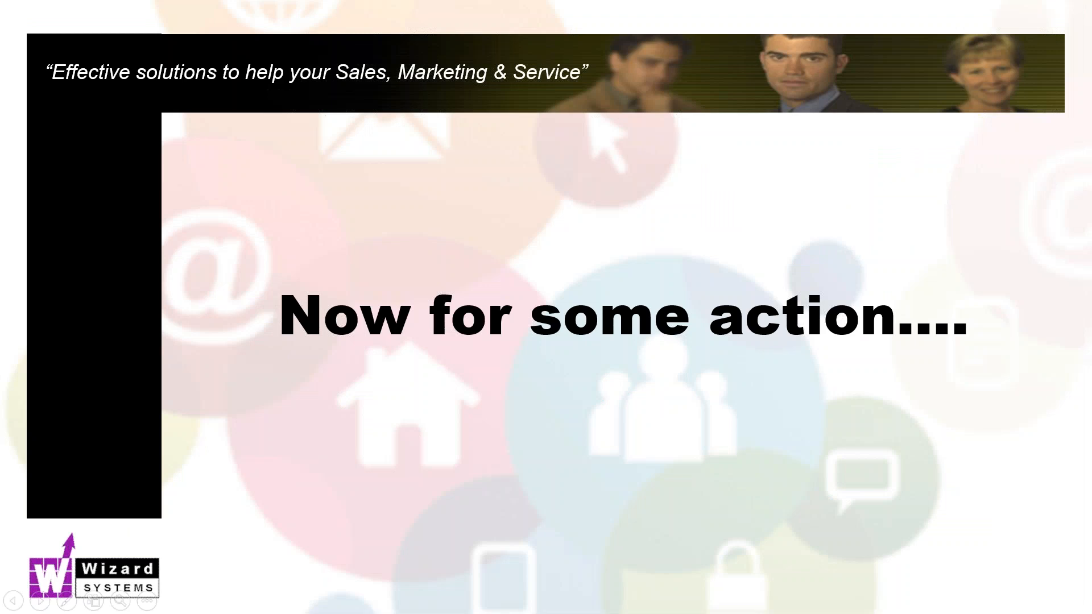
{"action": "key", "text": "Right"}
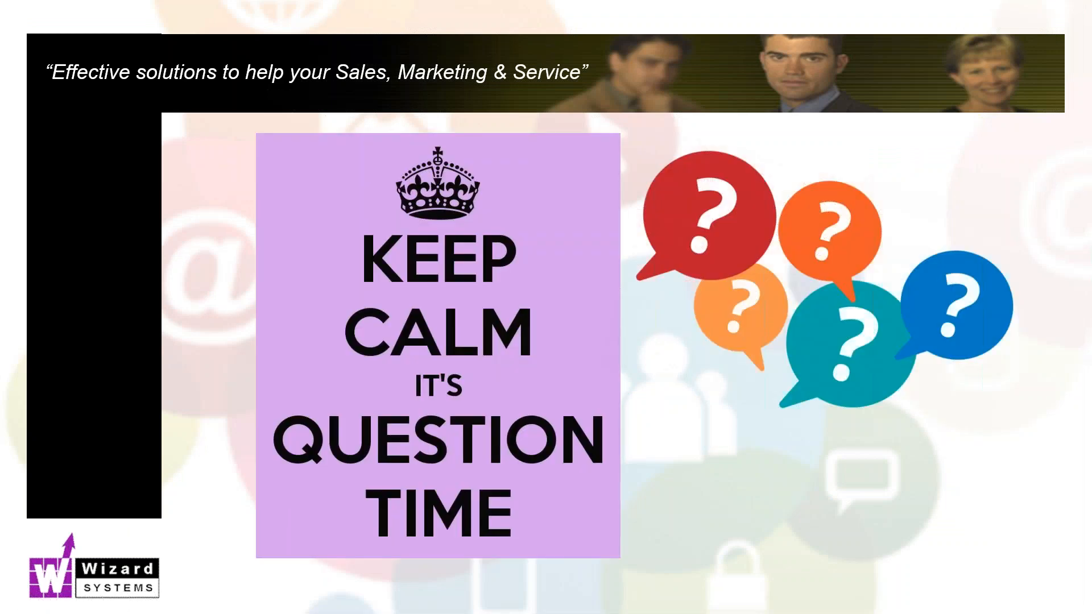